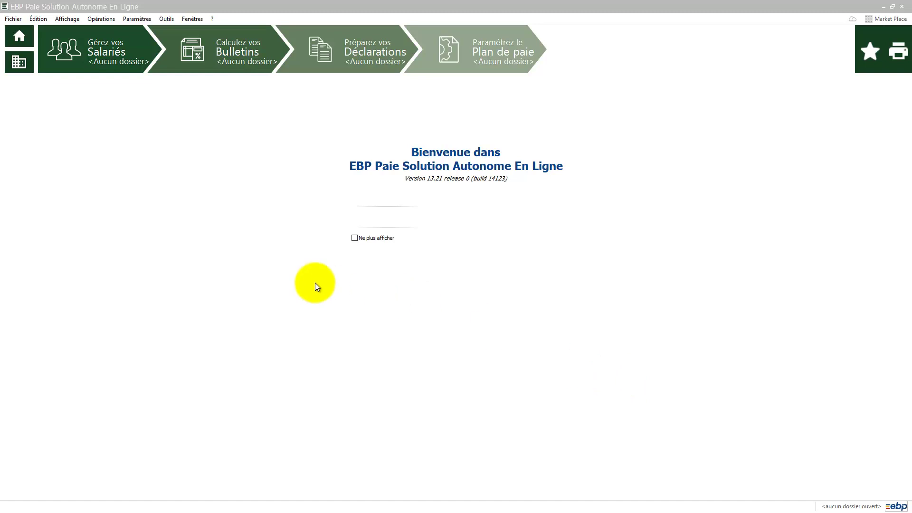
- Start the dossier creation wizard from the listed dossier via Fichier > Ouvrir
click(12, 19)
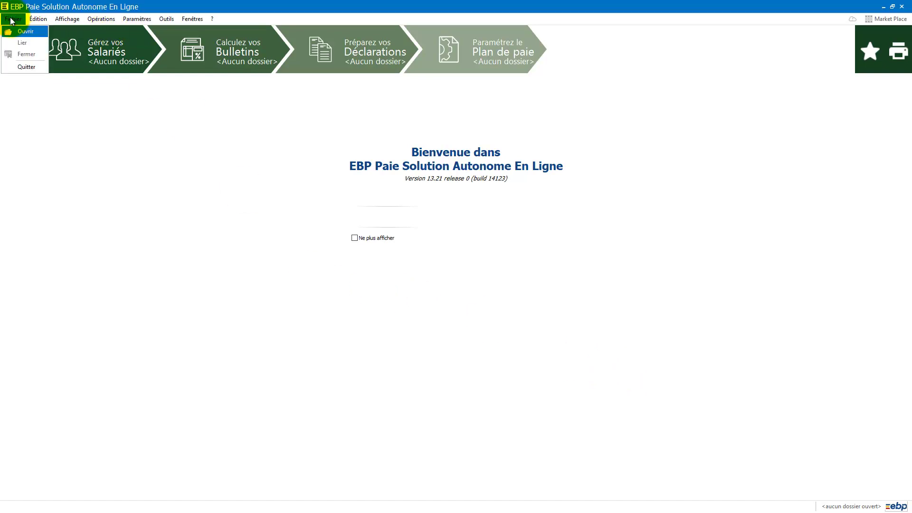
click(19, 31)
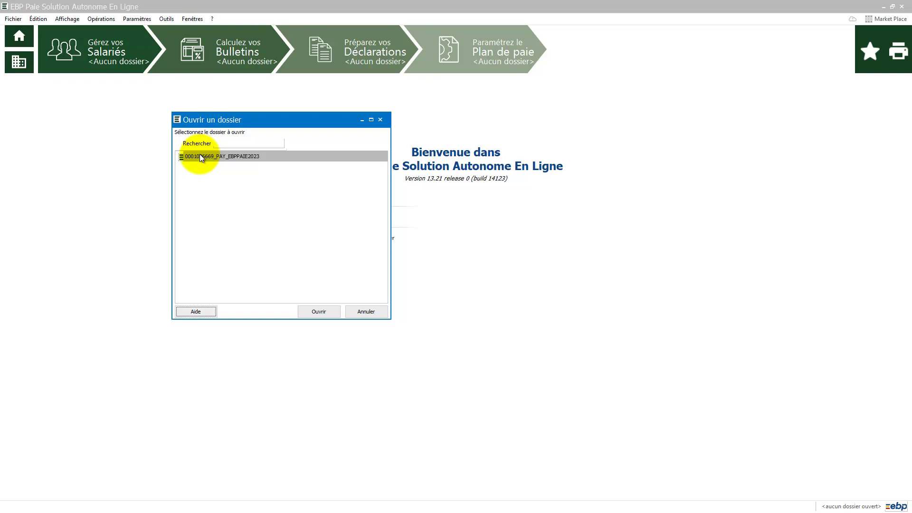
click(321, 312)
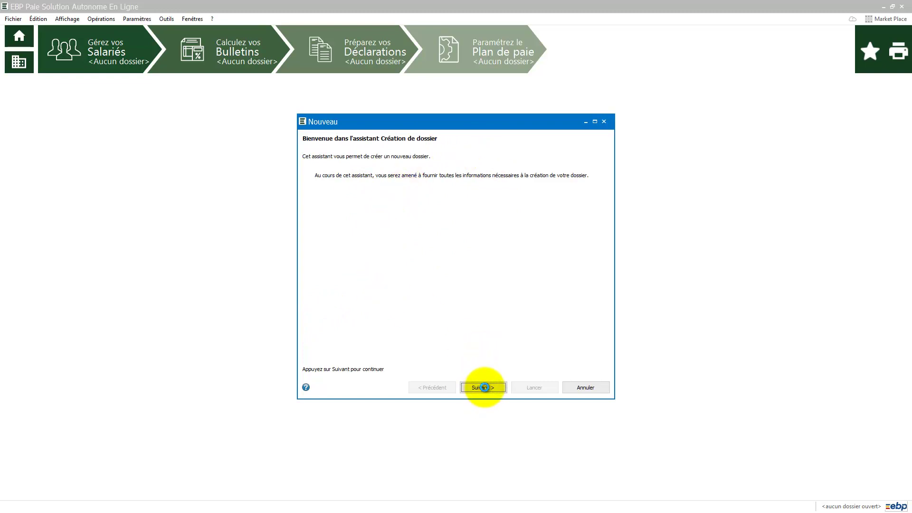
click(484, 387)
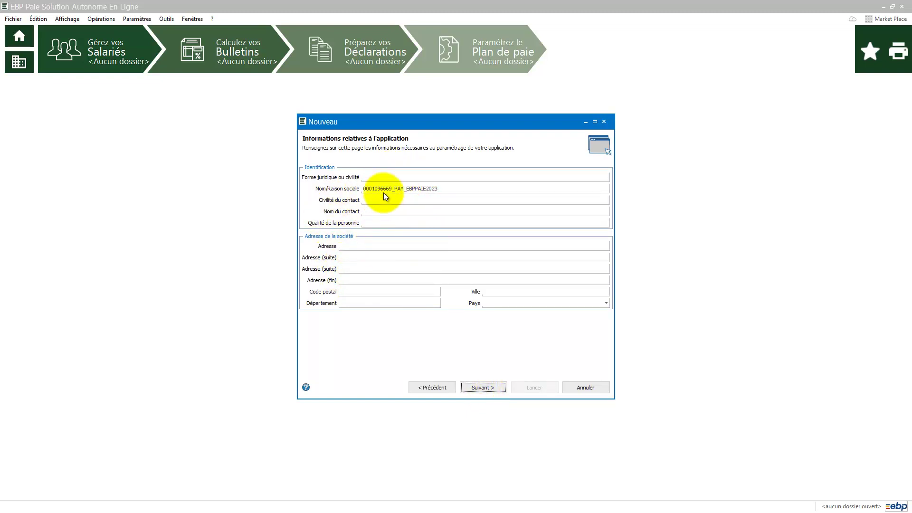
click(357, 245)
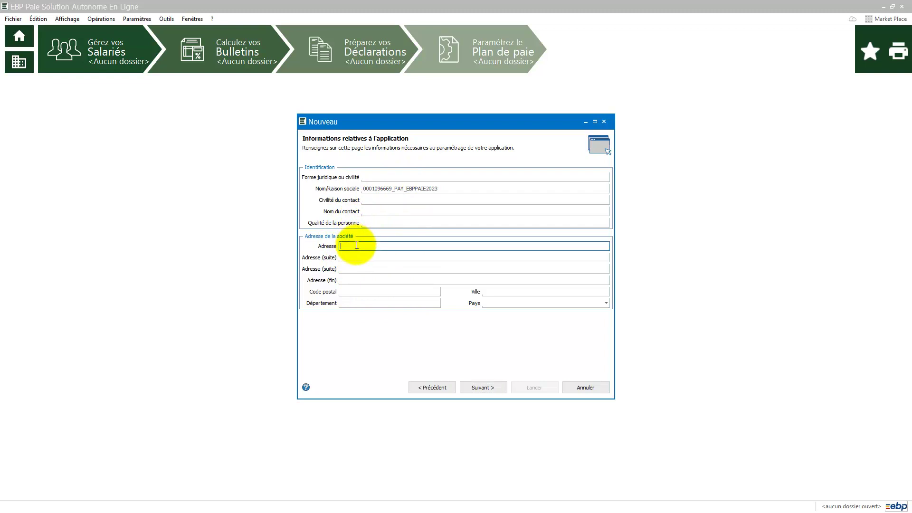
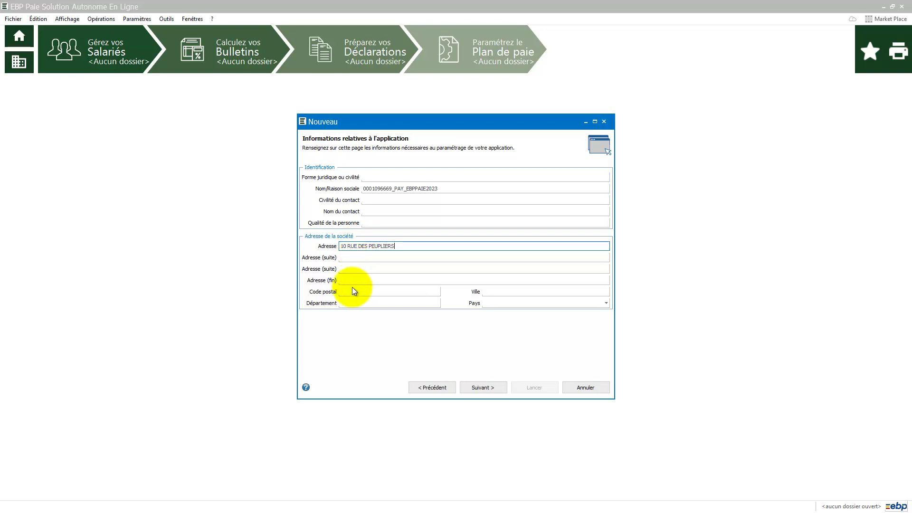
click(354, 290)
text(440)
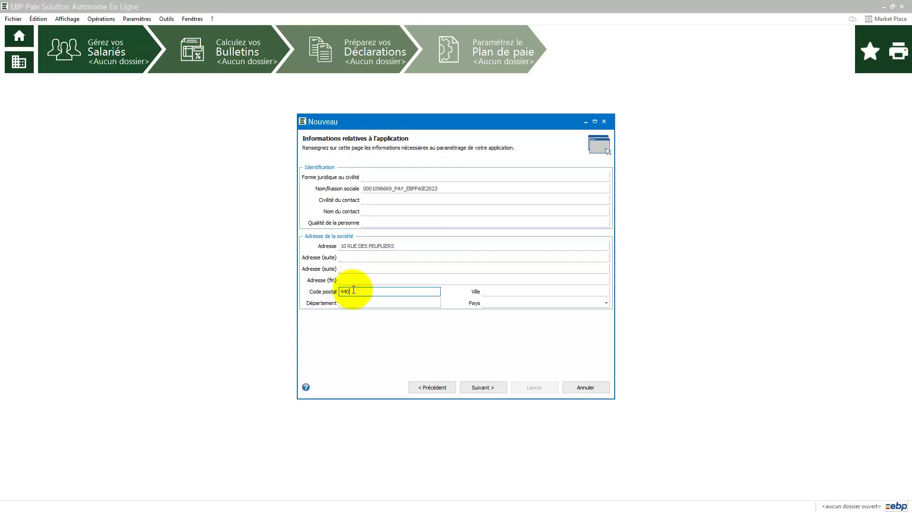
text(00)
key(Tab)
text(NANTES)
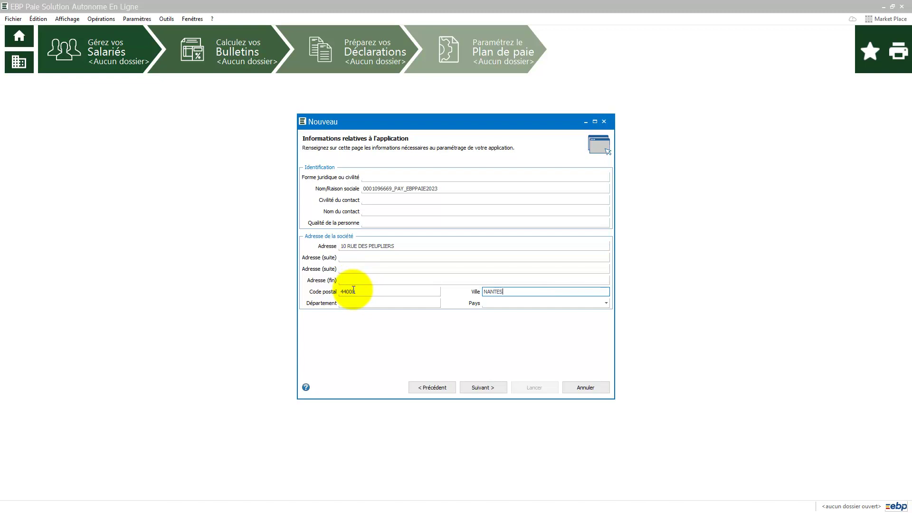
key(Tab)
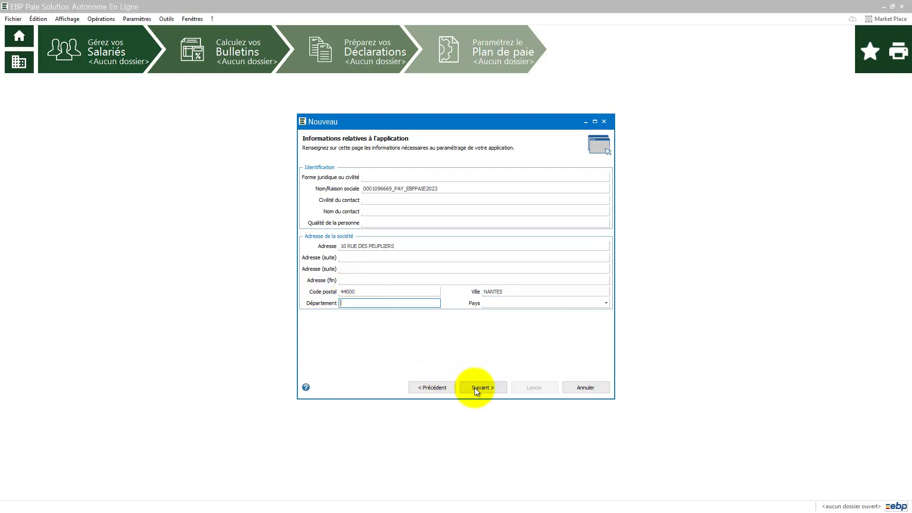
- Enter the company SIRET and untick Importer tous les codes postaux
click(475, 388)
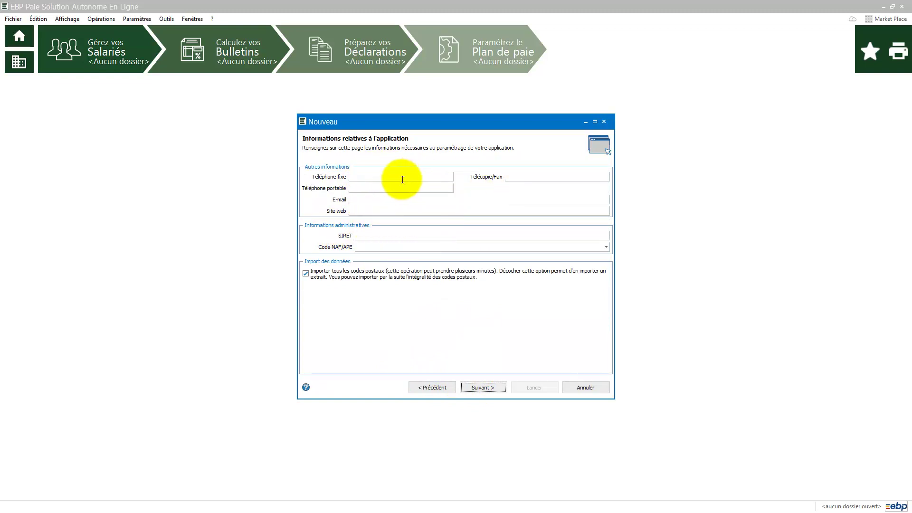
click(380, 235)
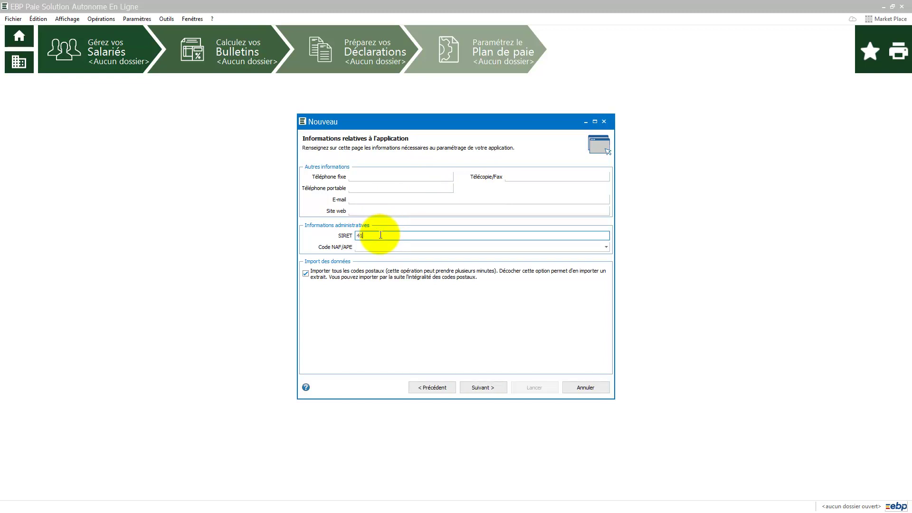
key(Tab)
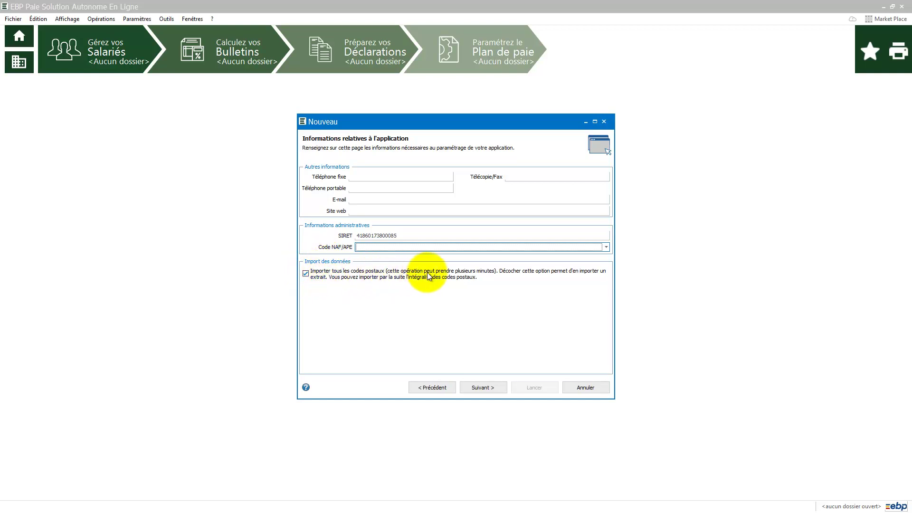
click(307, 275)
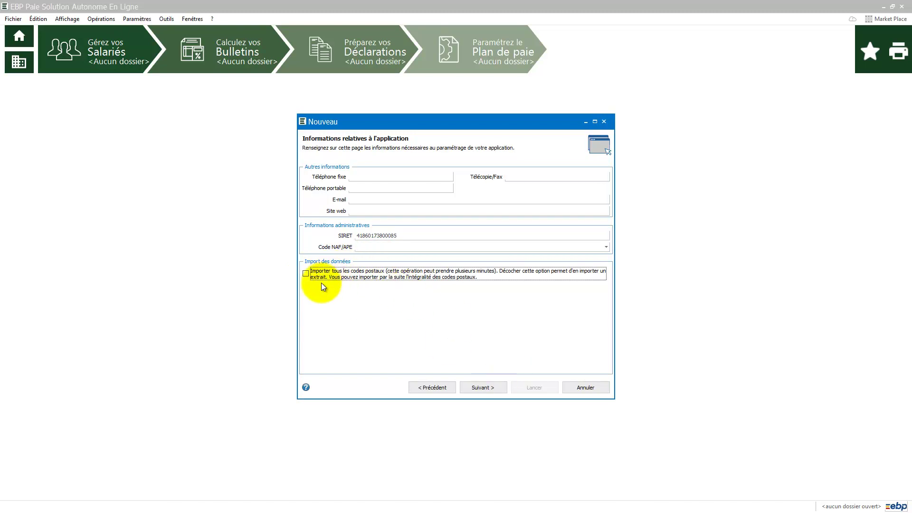
click(491, 388)
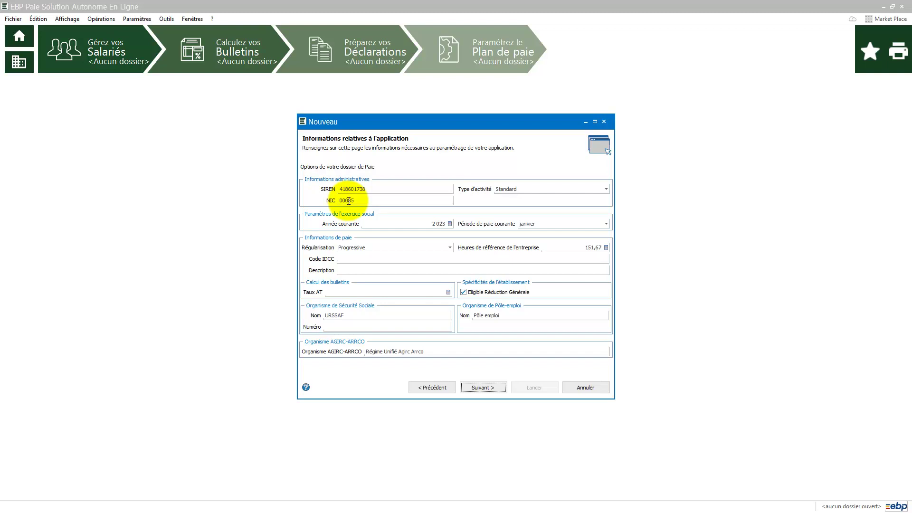
- Keep activity type Standard and review the IDCC, description, AT rate and URSSAF number fields
click(540, 187)
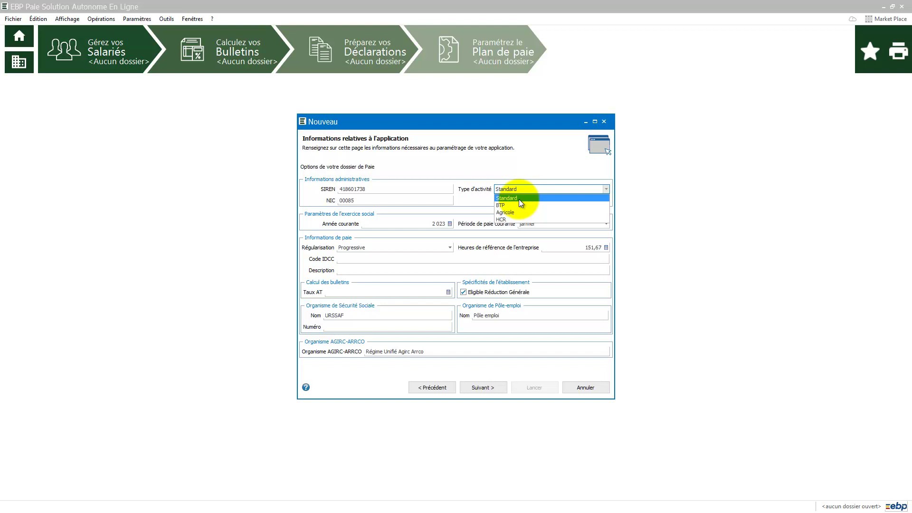
click(428, 224)
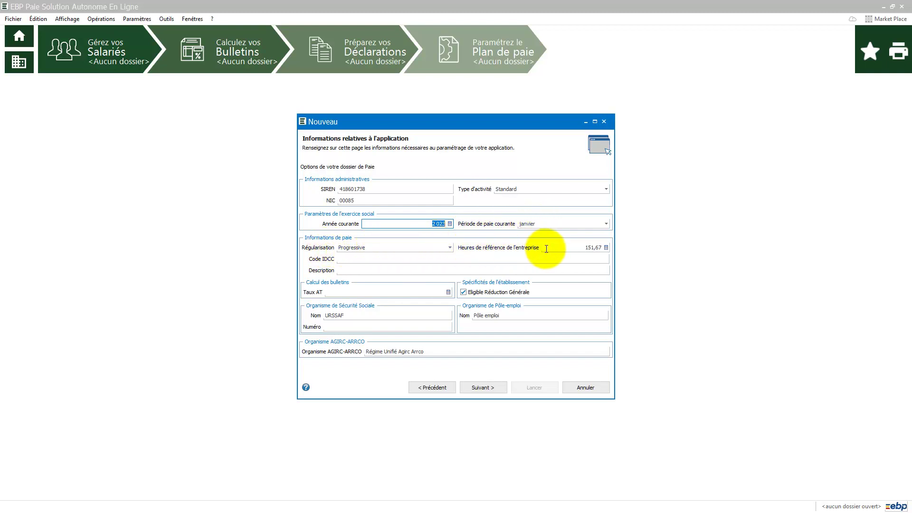
click(372, 260)
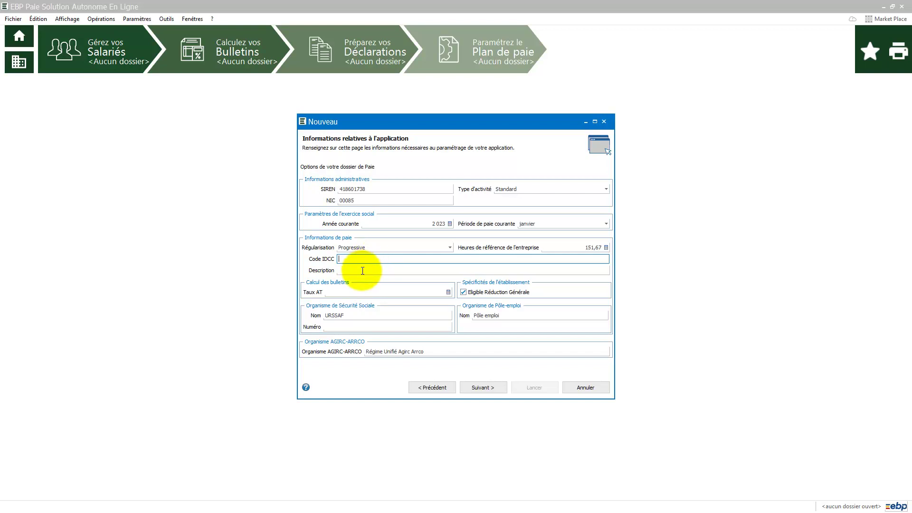
click(362, 270)
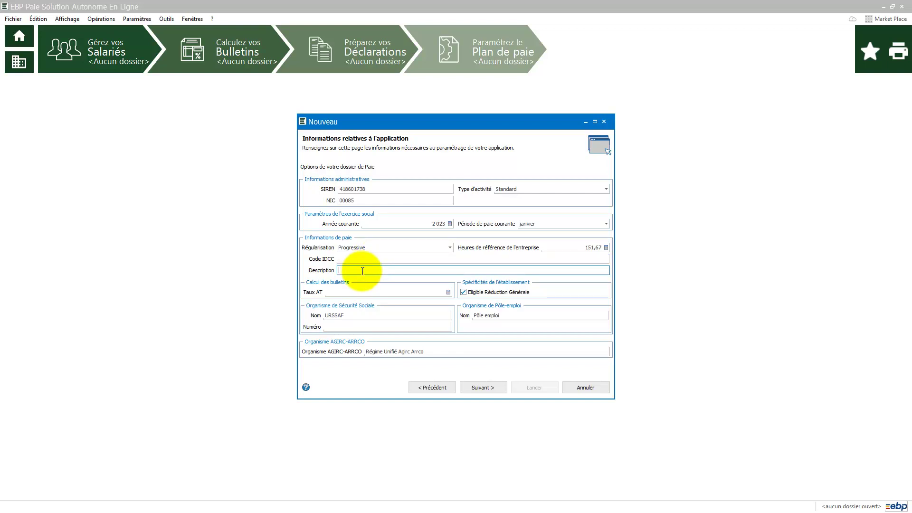
click(347, 294)
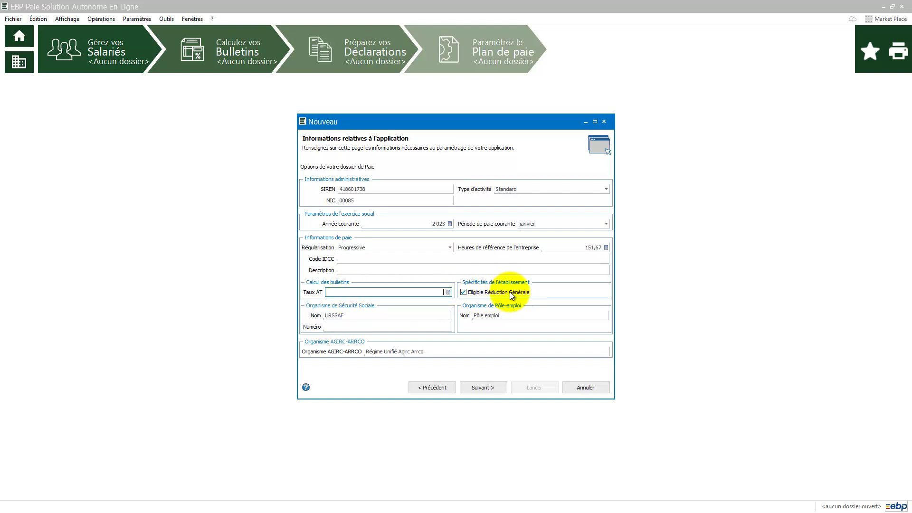
click(333, 327)
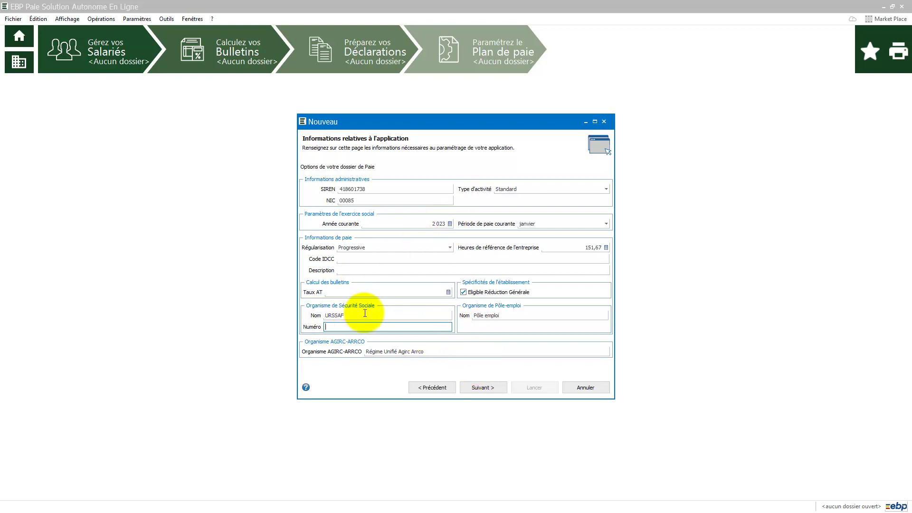
click(482, 388)
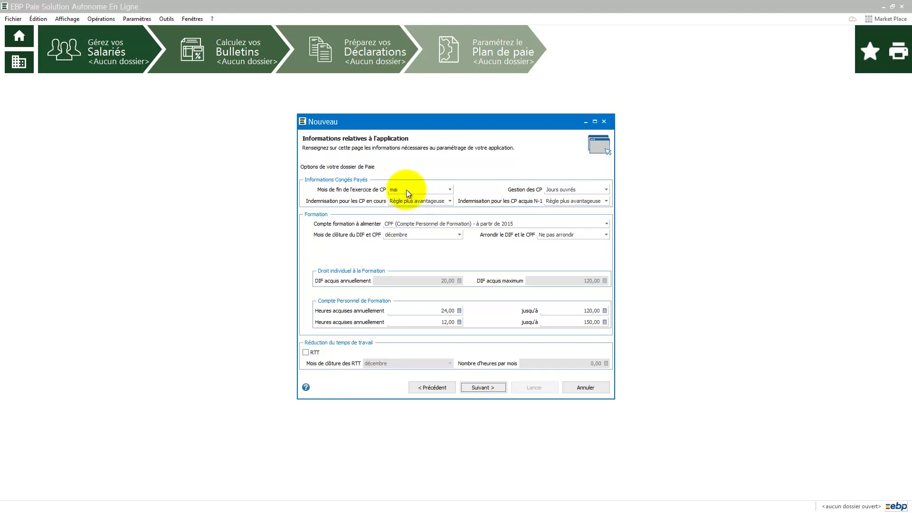
- Keep paid-leave counting (Gestion des CP) in Jours ouvrés
click(605, 190)
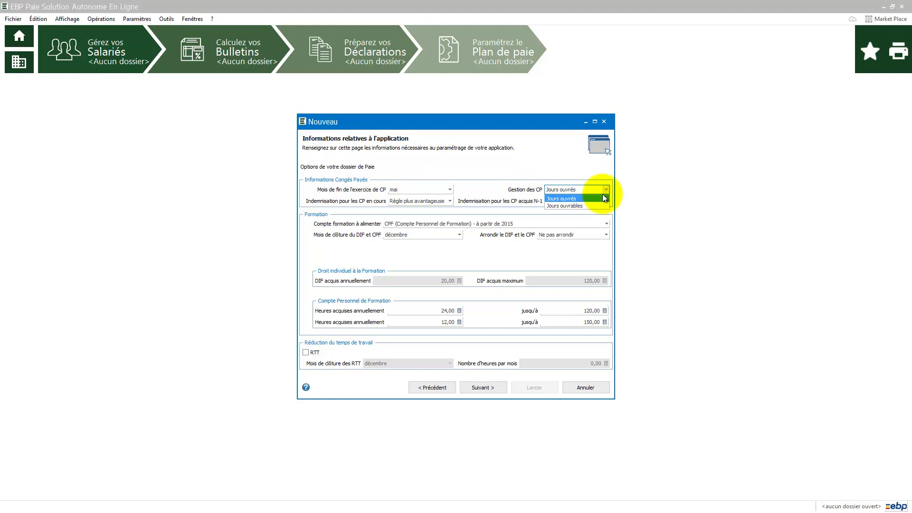
click(597, 198)
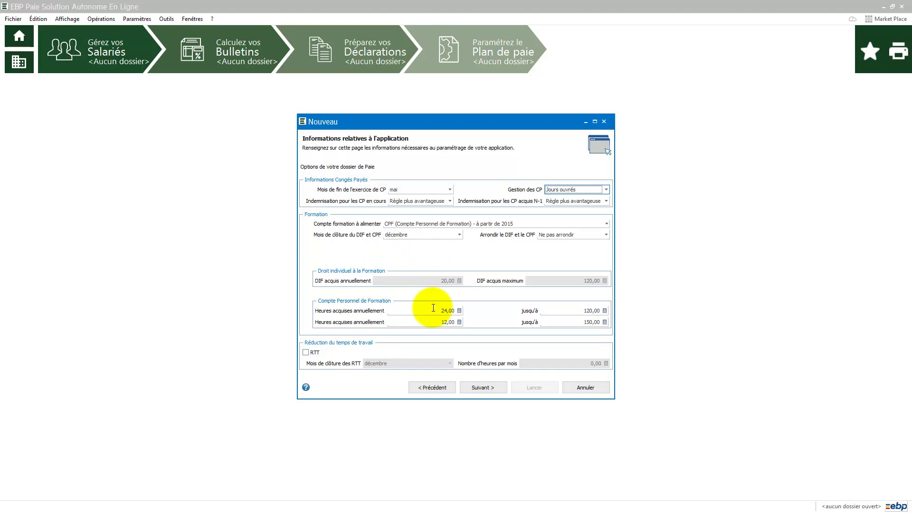
click(480, 388)
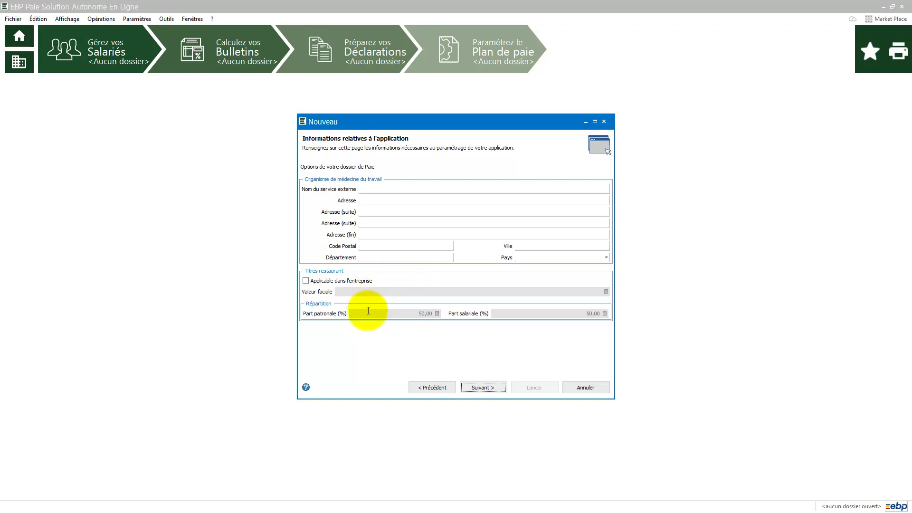
- Leave Titres restaurant 'Applicable dans l'entreprise' unticked
click(305, 282)
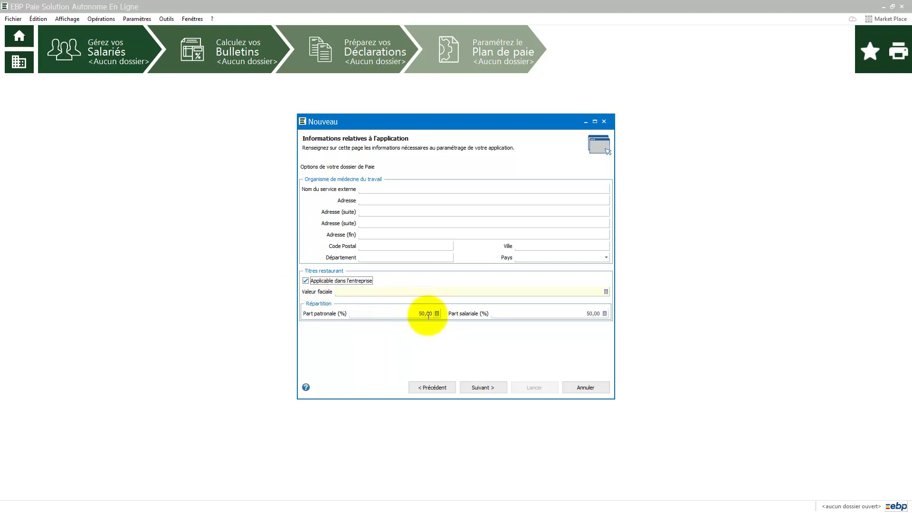
click(304, 280)
click(304, 281)
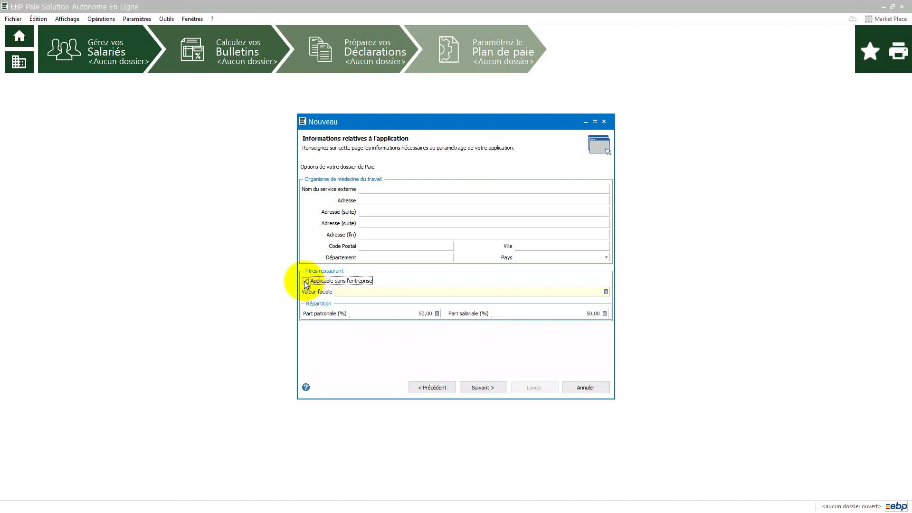
click(304, 281)
click(483, 388)
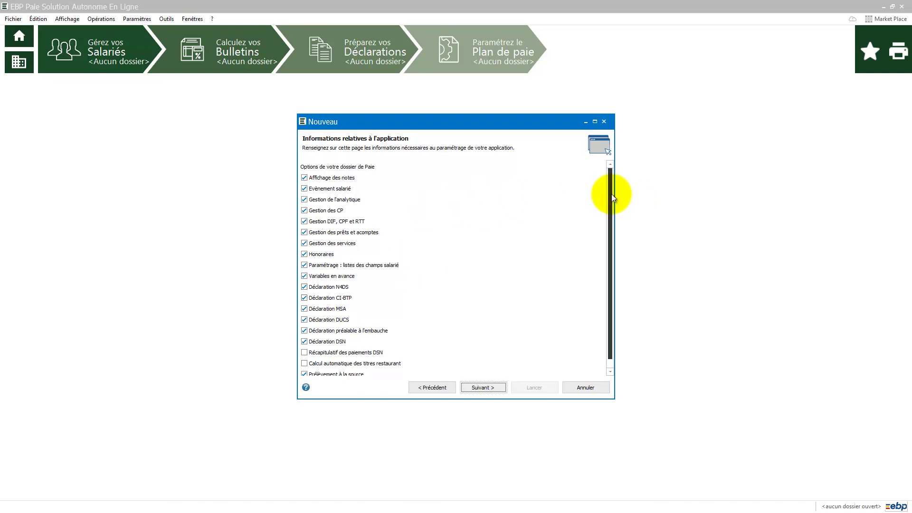
- Review the options checklist, launch the dossier creation and close the finished wizard
drag(611, 193, 610, 259)
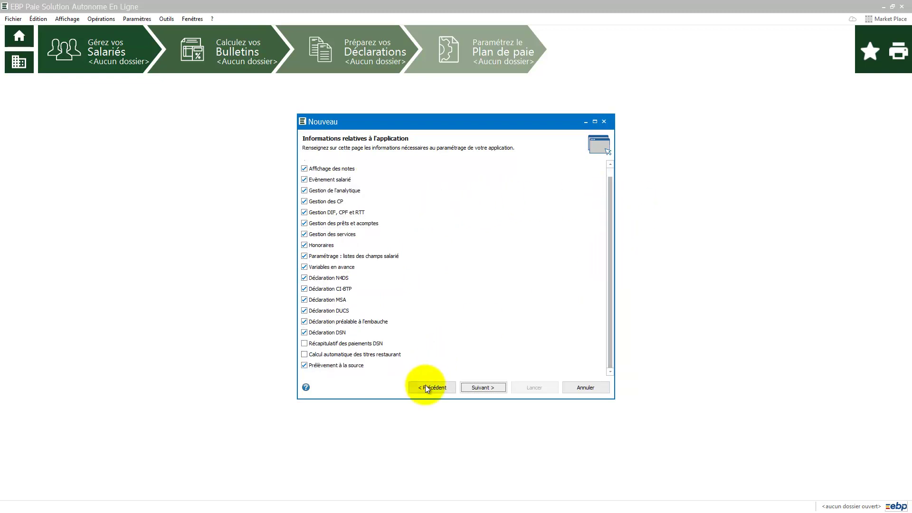
click(488, 390)
click(534, 389)
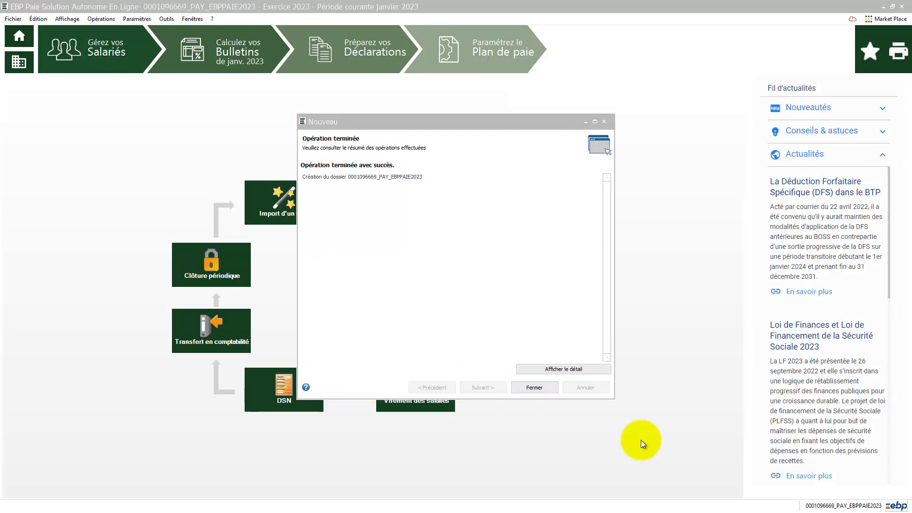
click(531, 391)
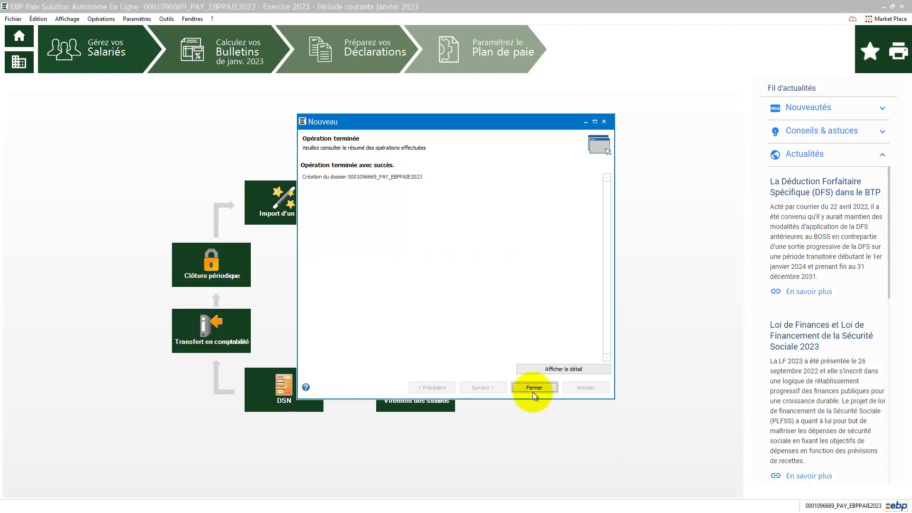